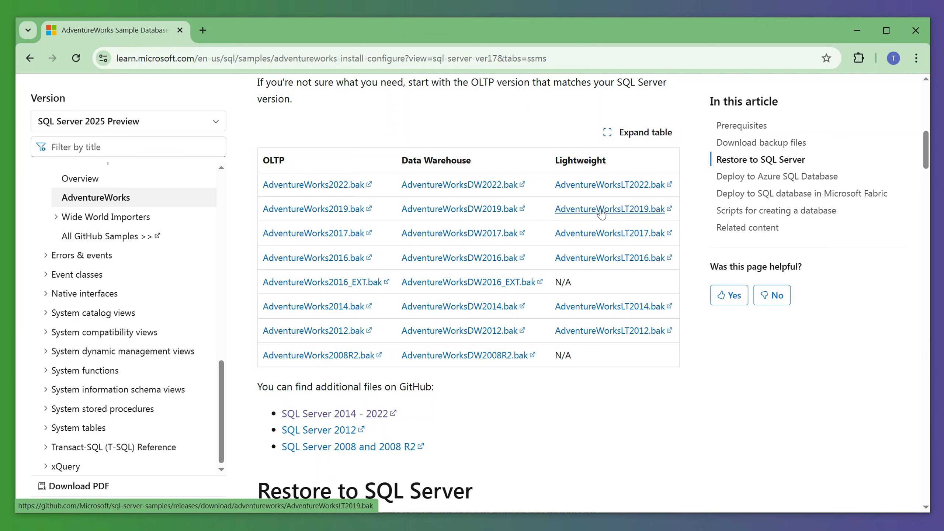
- Download the lightweight AdventureWorksLT2019.bak backup and save it in the Downloads folder
left_click(602, 211)
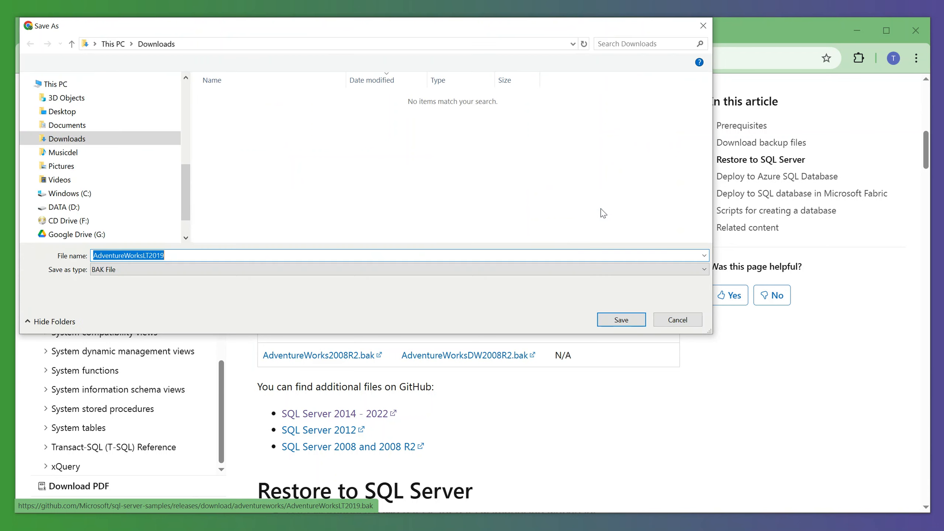
left_click_drag(347, 29, 445, 104)
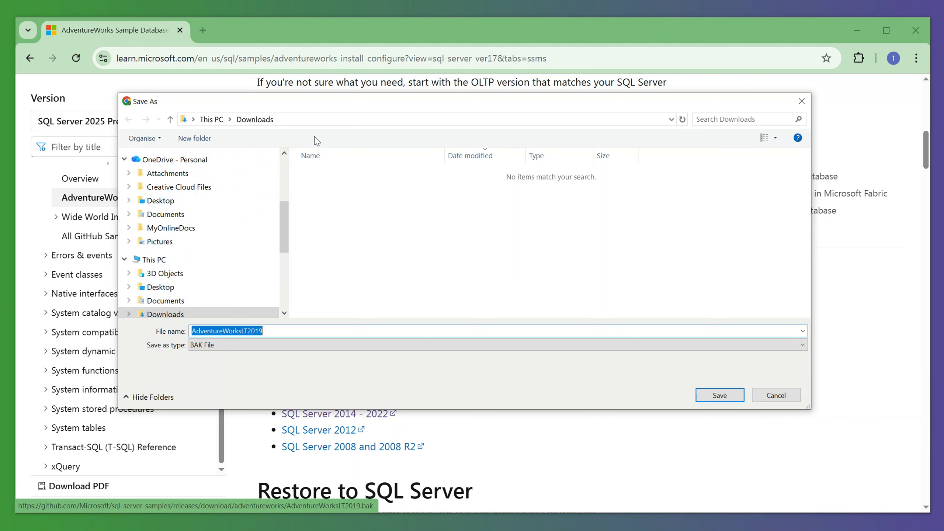
left_click(720, 396)
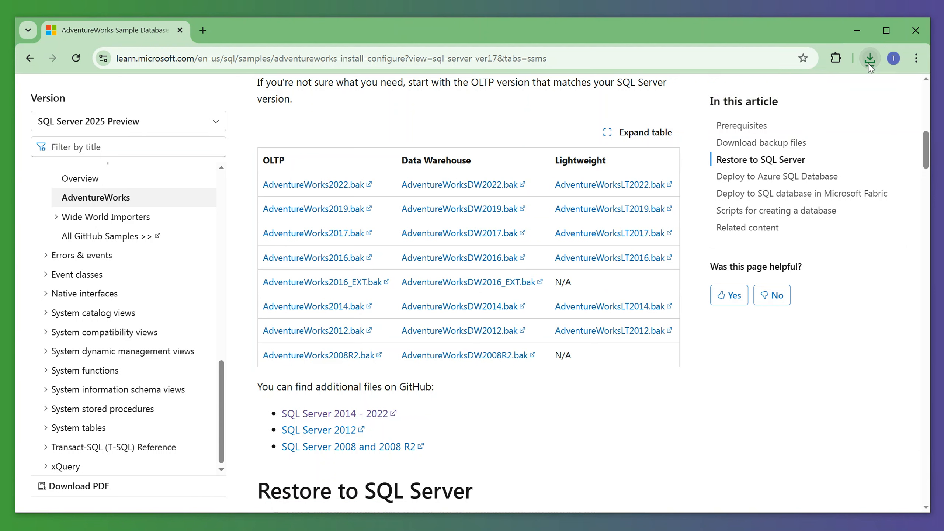
- Show the downloaded AdventureWorksLT2019.bak file in its folder and arrange the folder window over the page
left_click(869, 63)
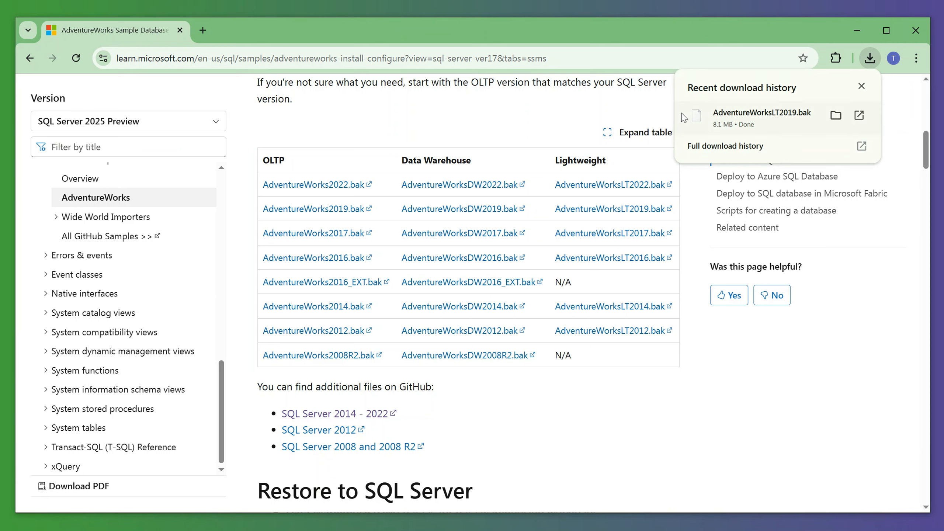
left_click(836, 116)
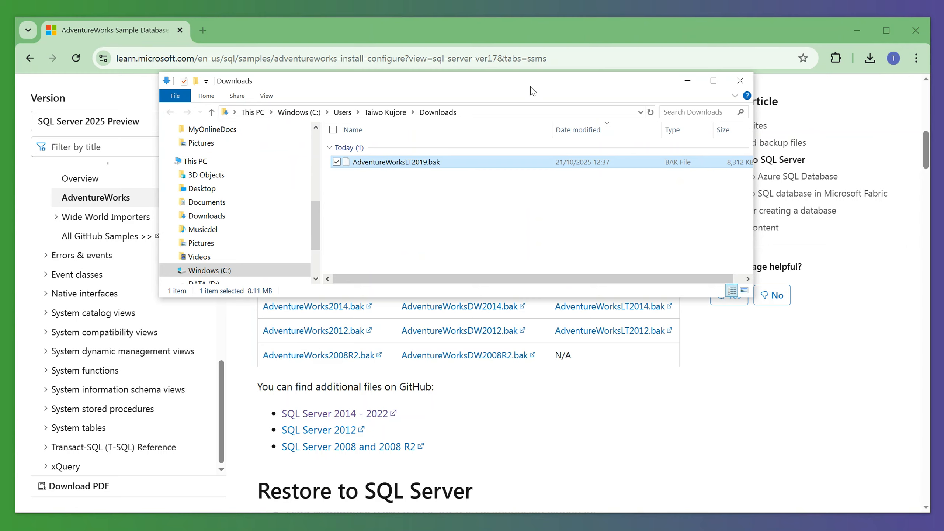
left_click_drag(533, 91, 635, 162)
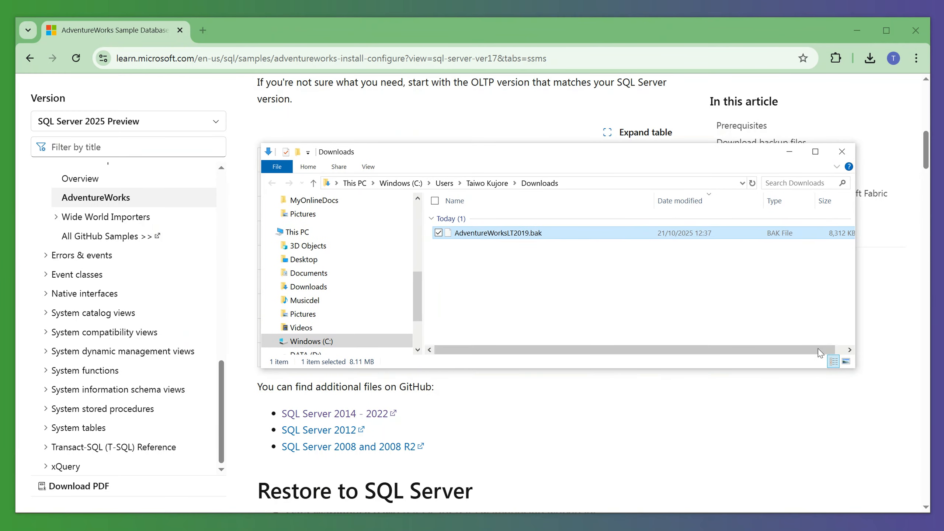
left_click_drag(856, 373, 859, 384)
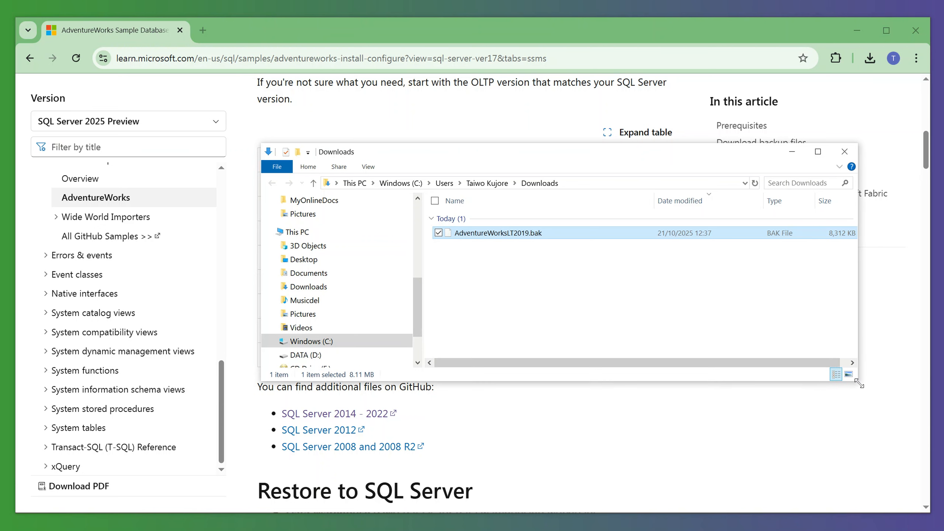
left_click_drag(637, 153, 644, 147)
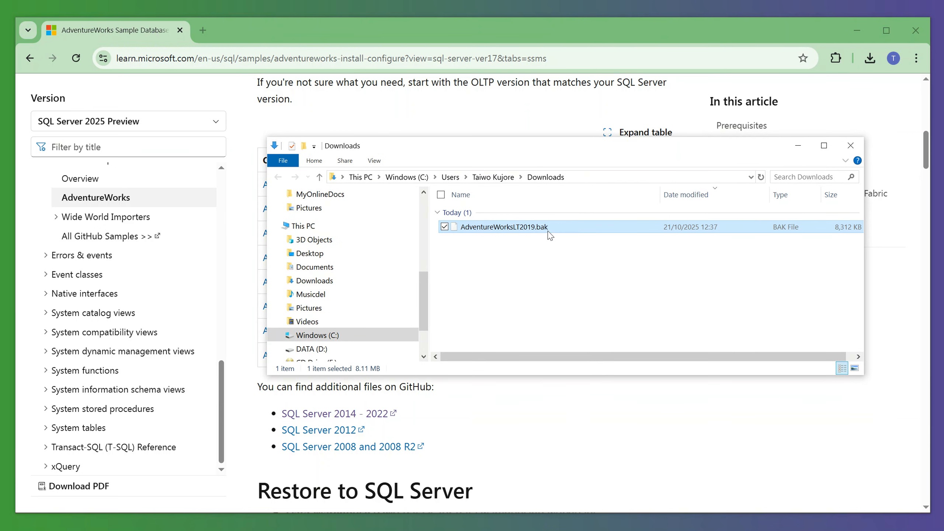
left_click(529, 266)
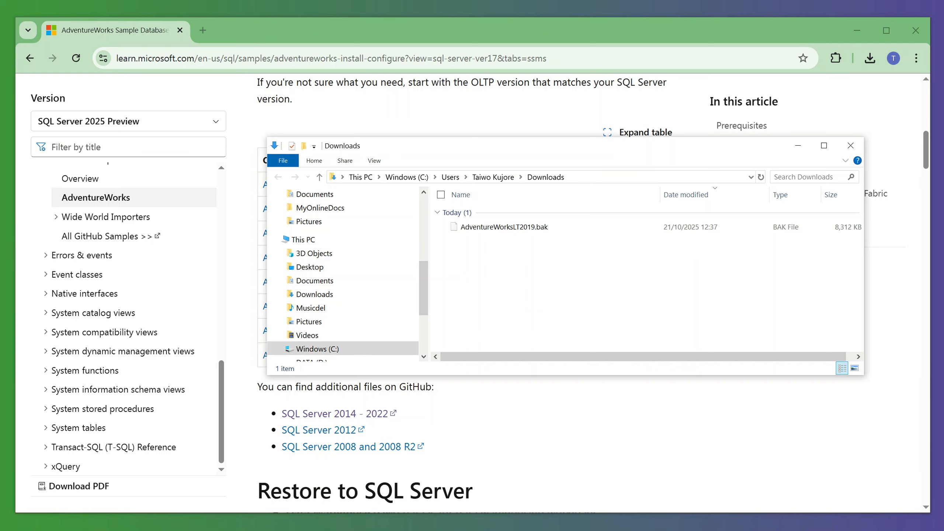
key("alt+Tab")
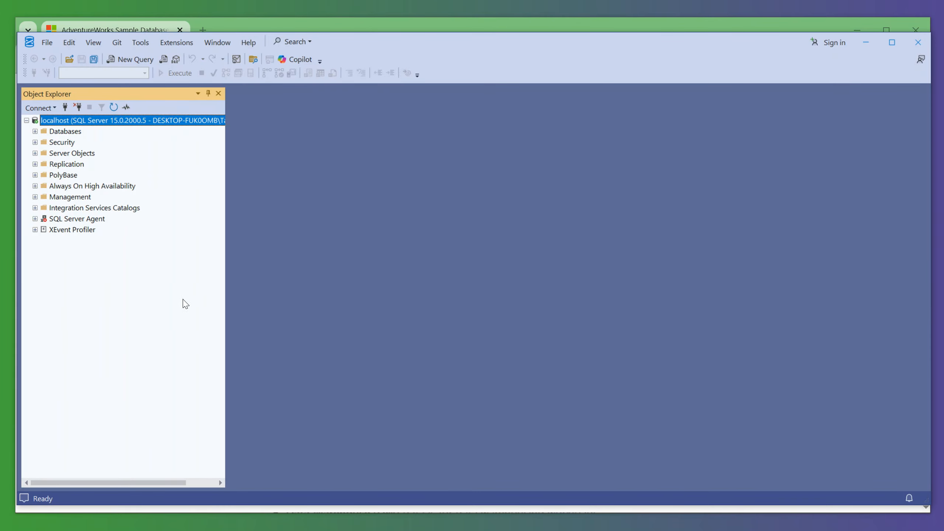
left_click_drag(226, 239, 218, 250)
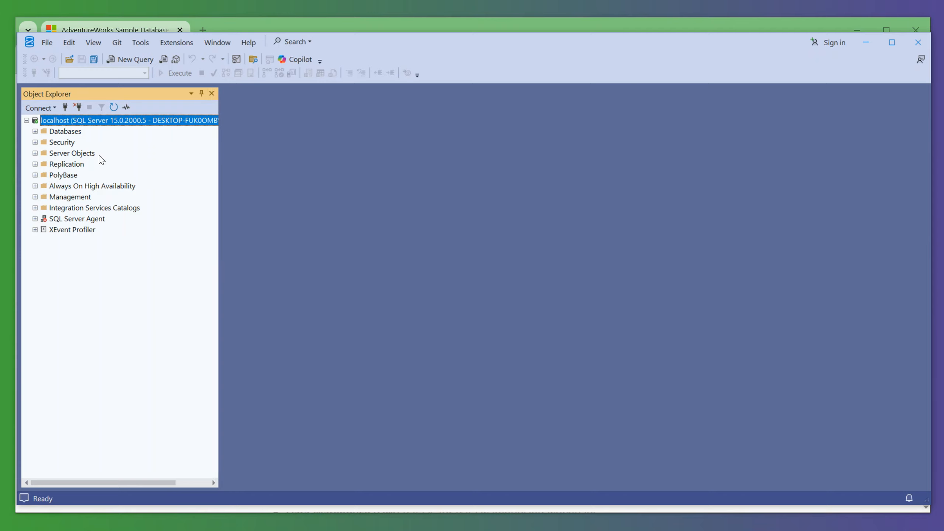
right_click(66, 132)
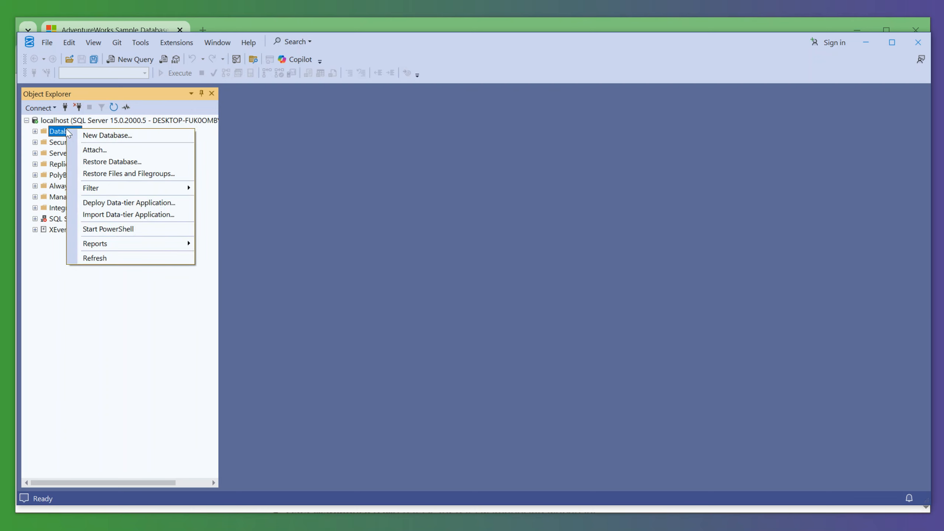
left_click(121, 163)
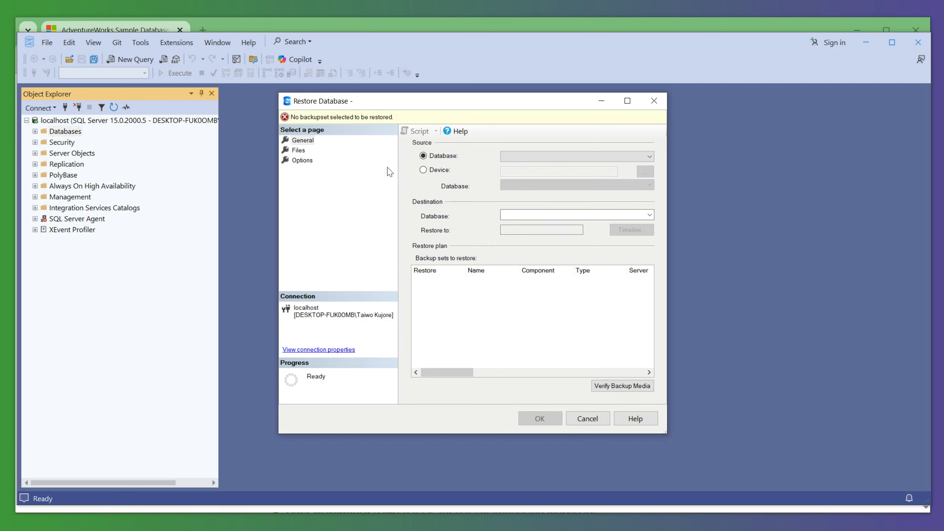
left_click(423, 169)
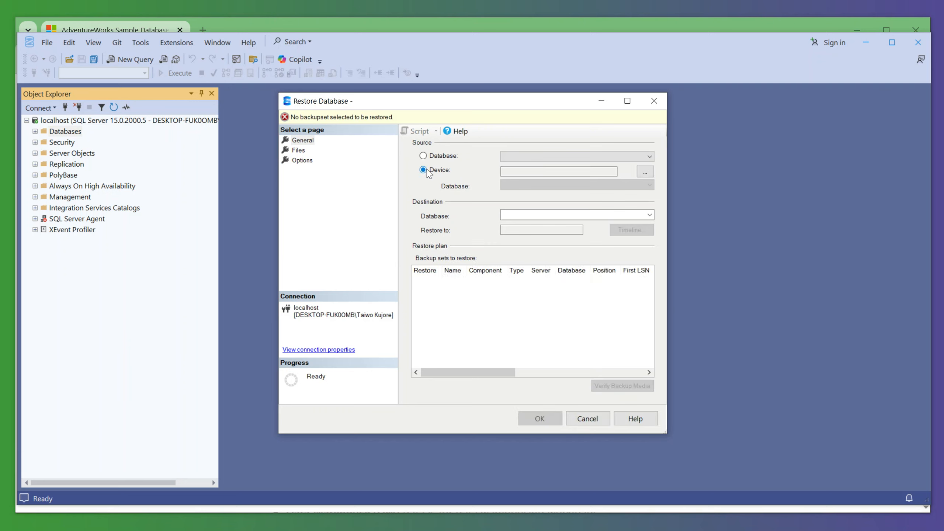
left_click(646, 172)
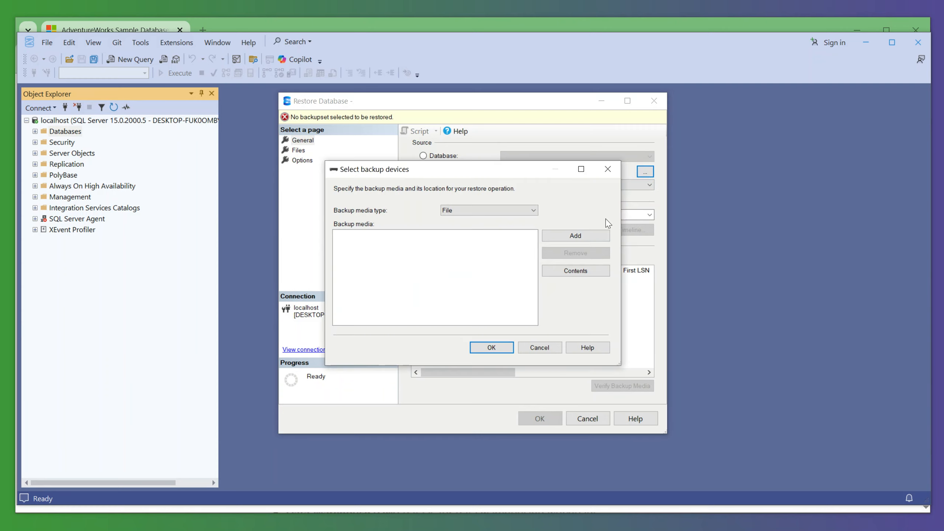
left_click(570, 235)
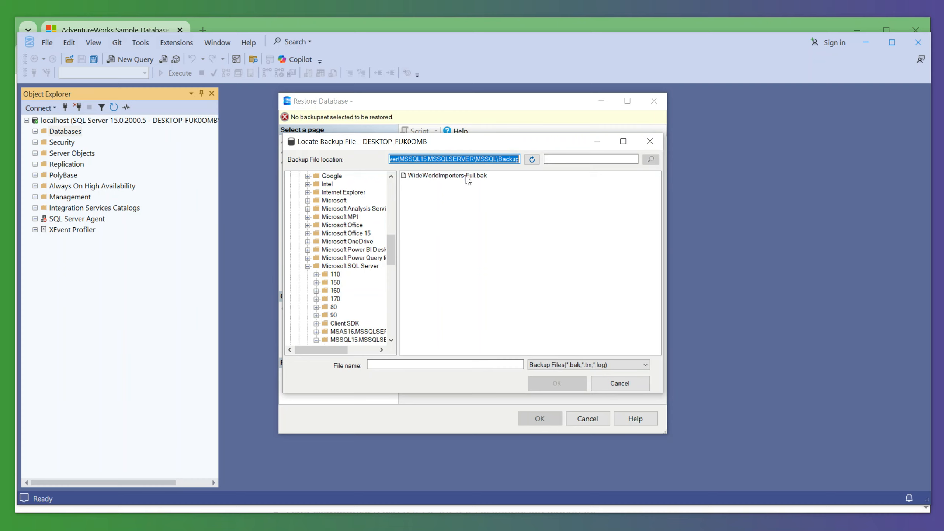
left_click(618, 387)
left_click(541, 350)
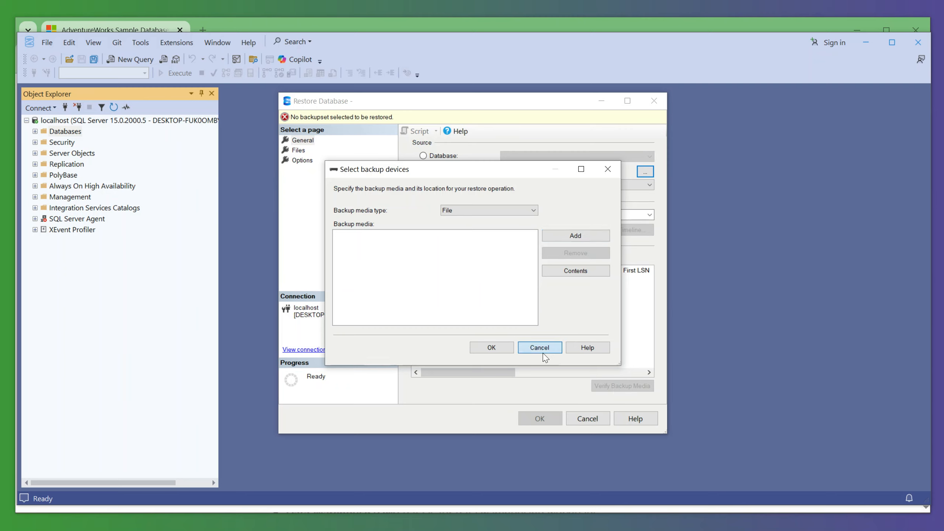
left_click(579, 419)
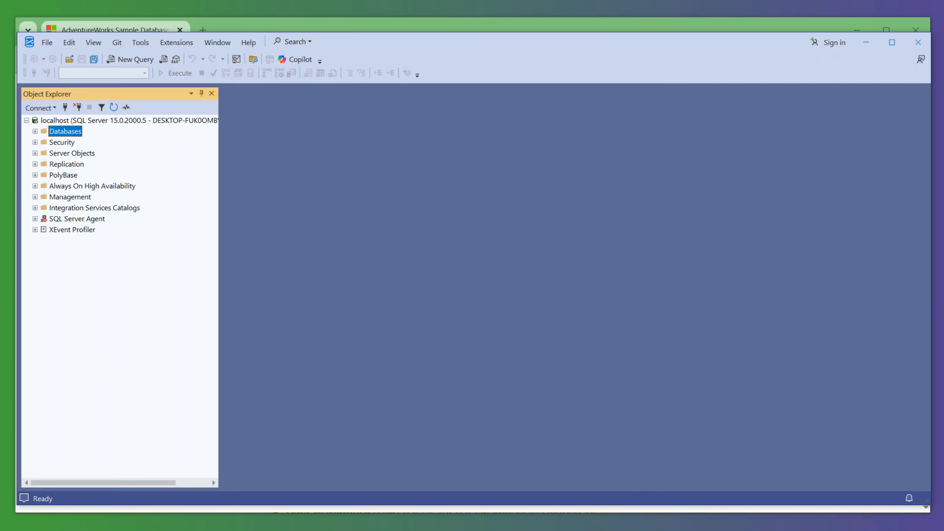
- Switch to File Explorer and copy AdventureWorksLT2019.bak from Downloads into SQL Server's MSSQL15.MSSQLSERVER\MSSQL\Backup folder, then minimize both folder windows
key("alt+Tab")
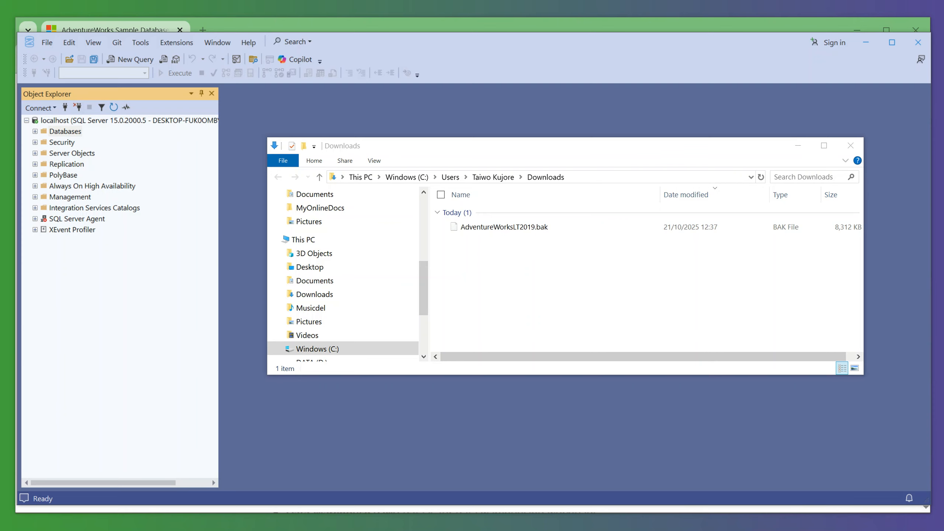
key("alt+Tab")
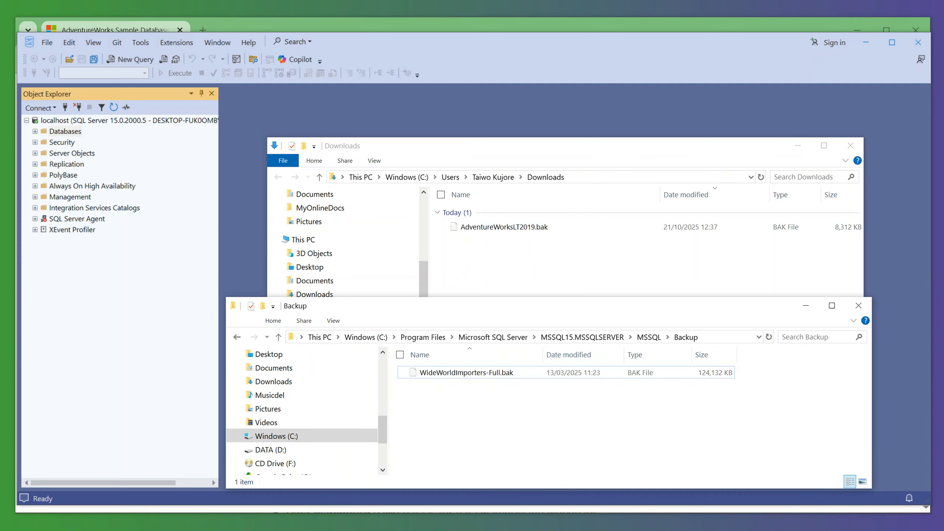
left_click_drag(527, 307, 547, 260)
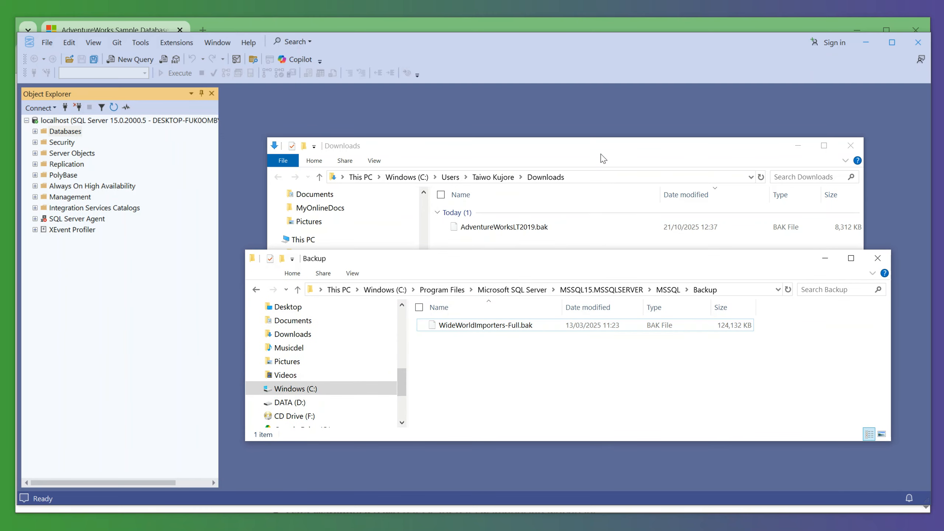
left_click_drag(603, 153, 600, 136)
left_click(489, 212)
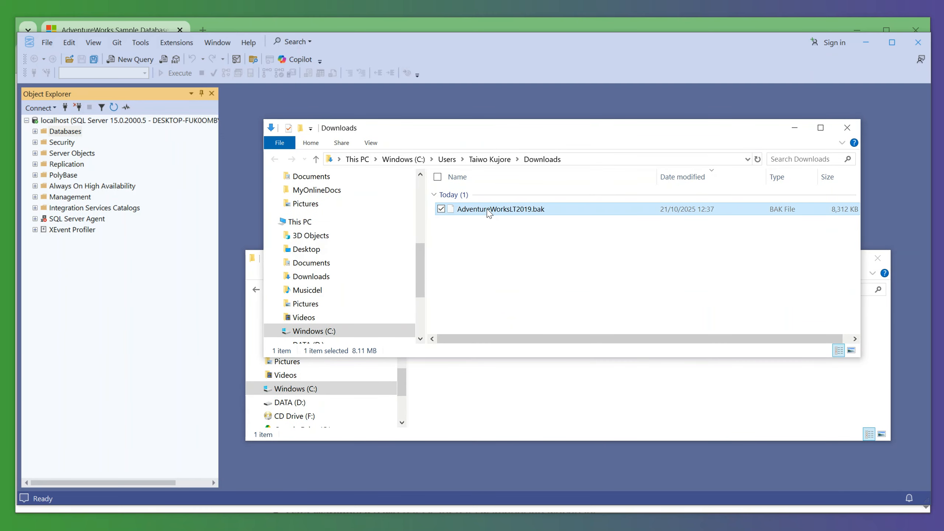
right_click(488, 211)
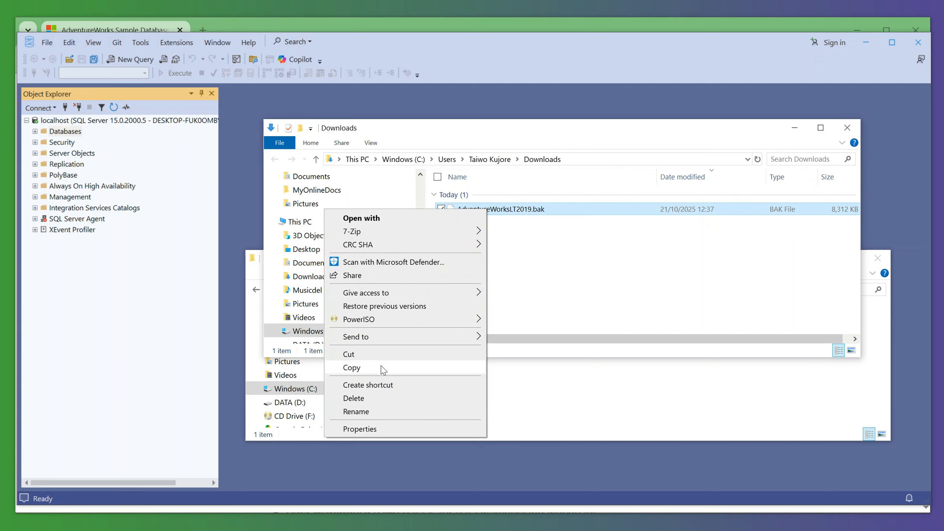
left_click(361, 368)
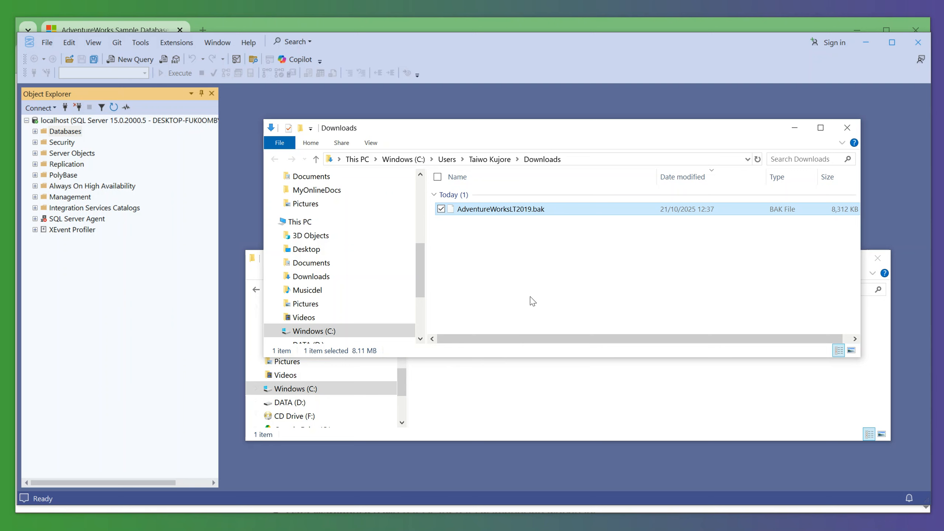
left_click(485, 390)
right_click(485, 362)
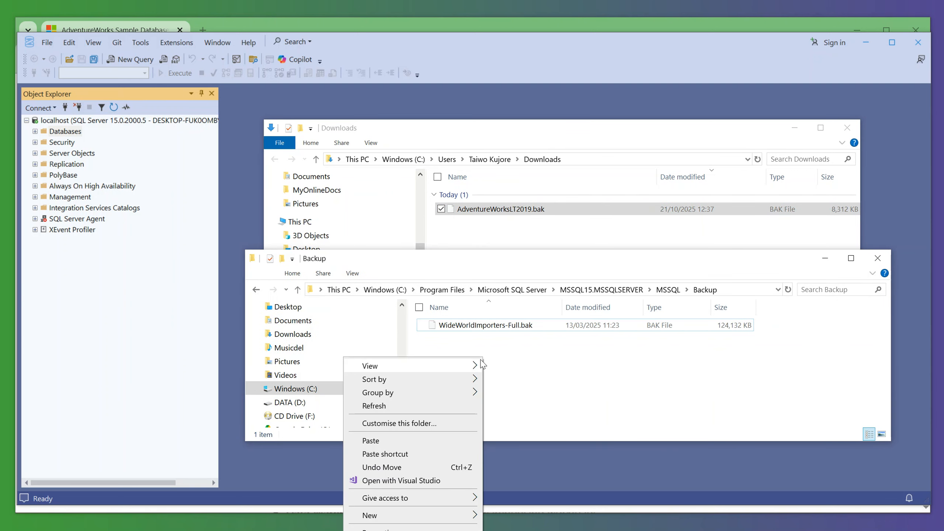
left_click(379, 443)
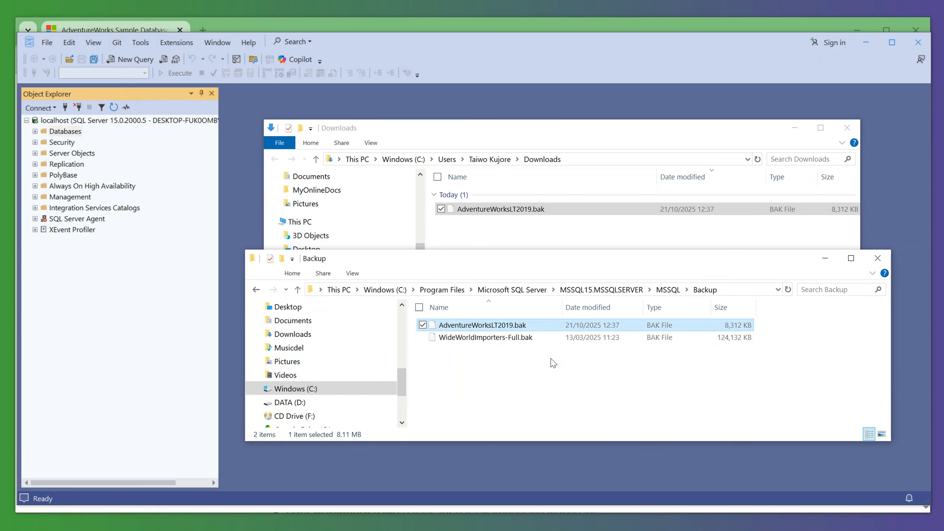
left_click(825, 258)
left_click(795, 128)
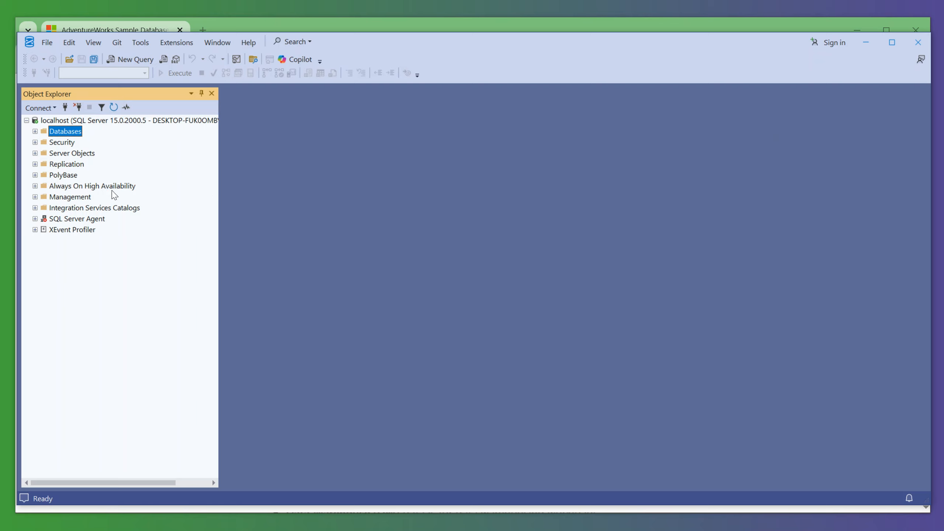
- Start a database restore on localhost with Device as the source and File as the backup media type
right_click(67, 134)
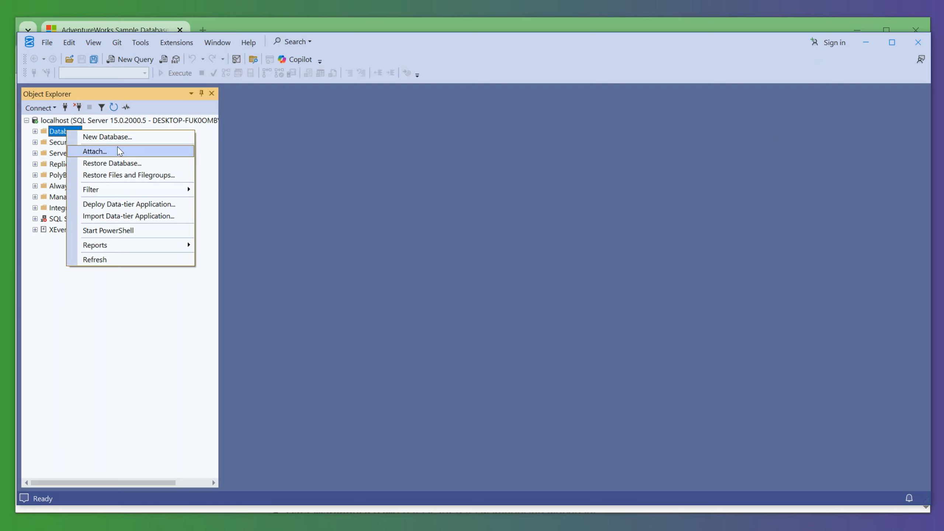
left_click(124, 168)
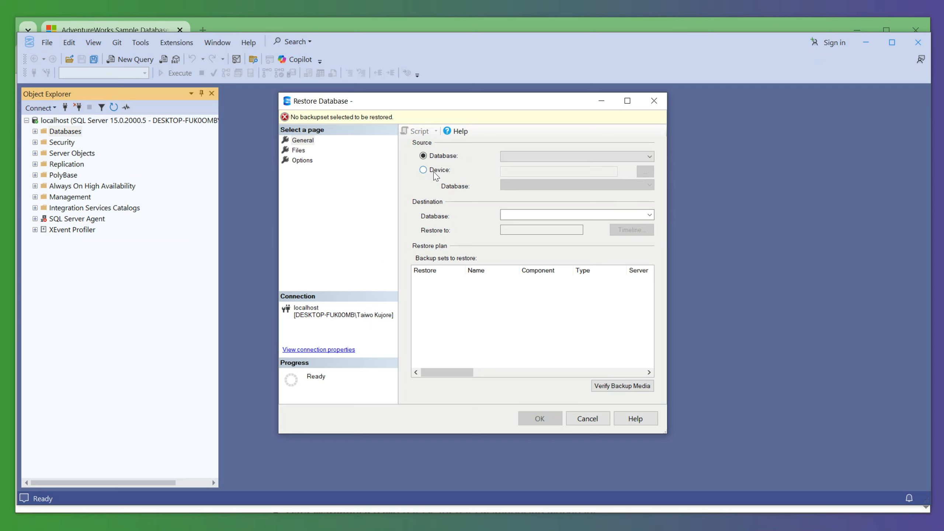
left_click(438, 172)
left_click(646, 172)
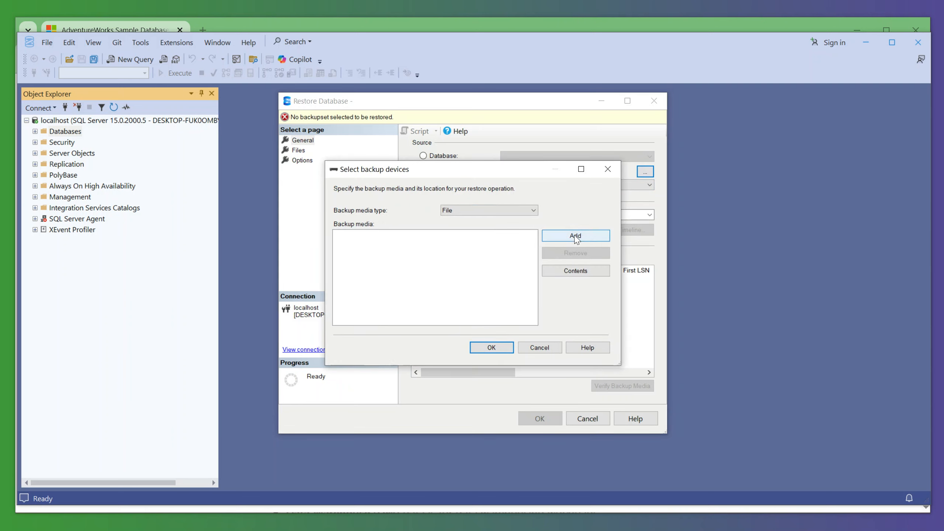
left_click(487, 210)
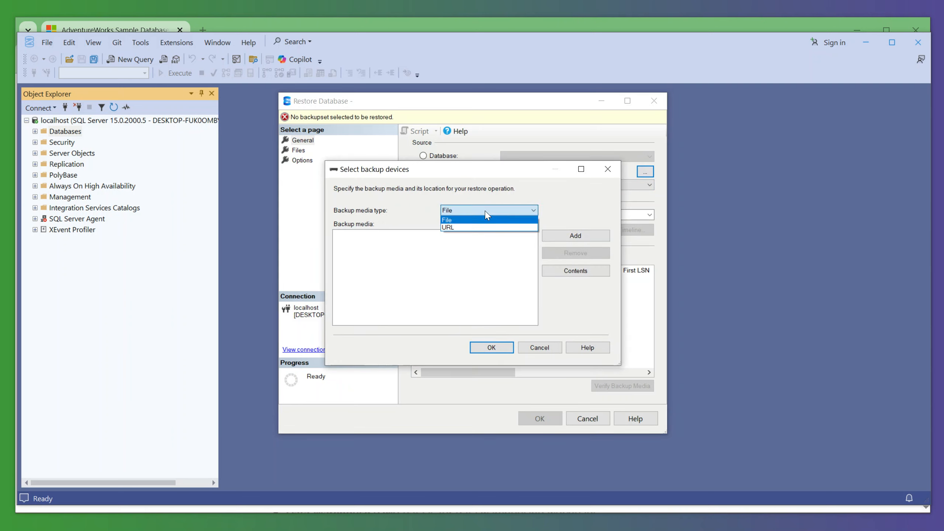
left_click(462, 223)
- Add AdventureWorksLT2019.bak from SQL Server's MSSQL15.MSSQLSERVER\MSSQL\Backup folder as the backup media and accept it as the restore device
left_click(573, 238)
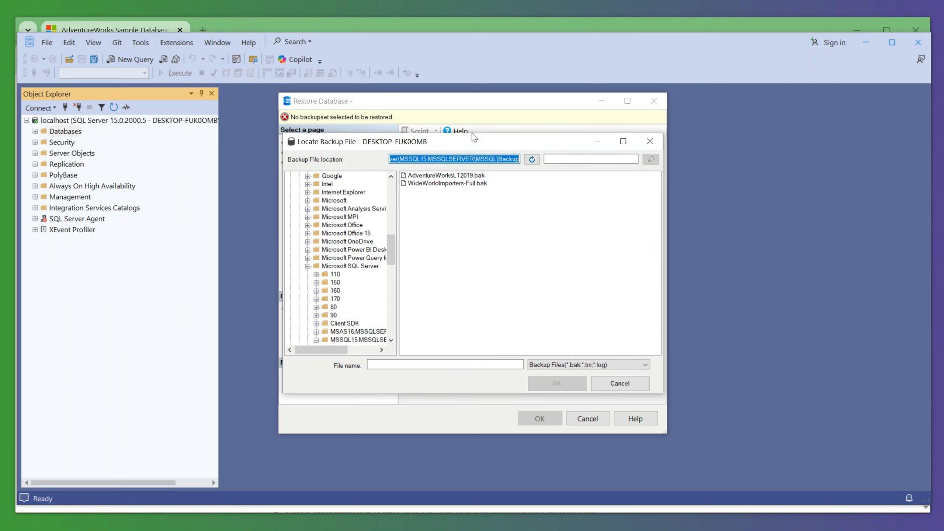
left_click_drag(473, 137, 503, 146)
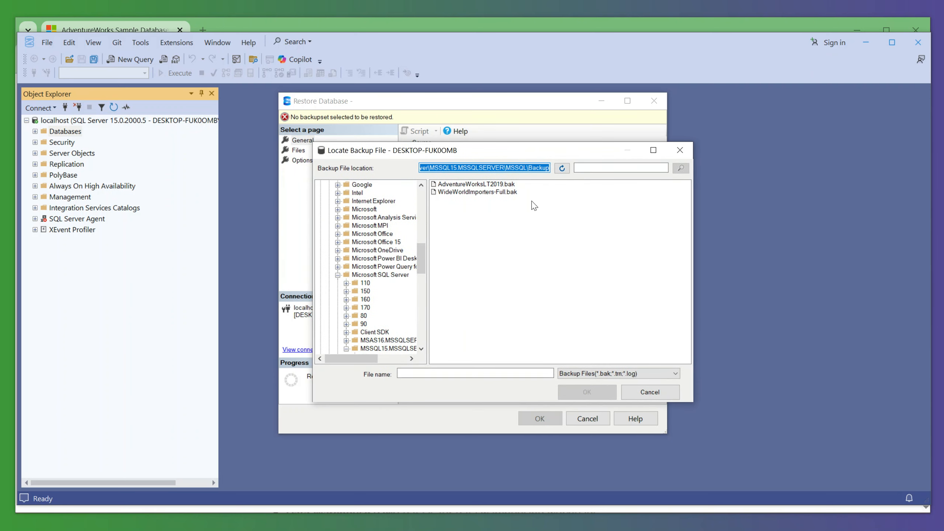
left_click(466, 170)
left_click_drag(475, 169, 405, 154)
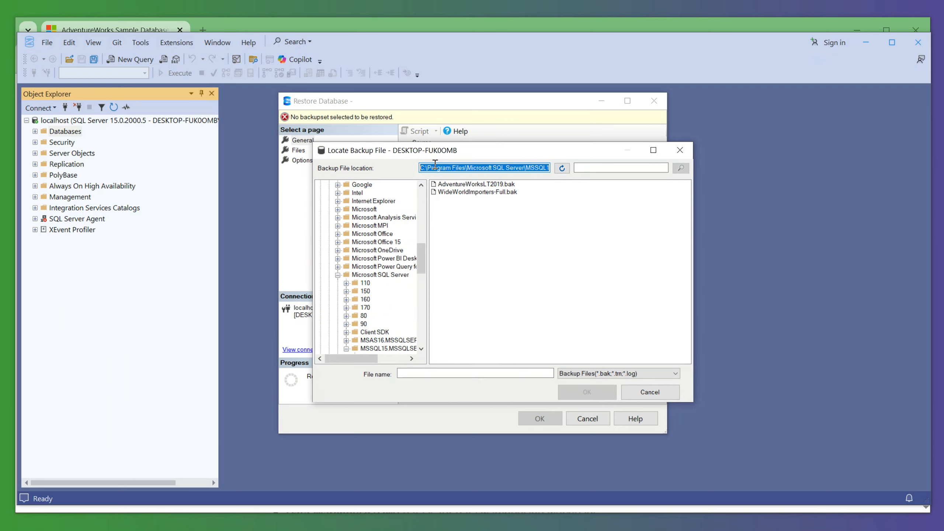
left_click(451, 170)
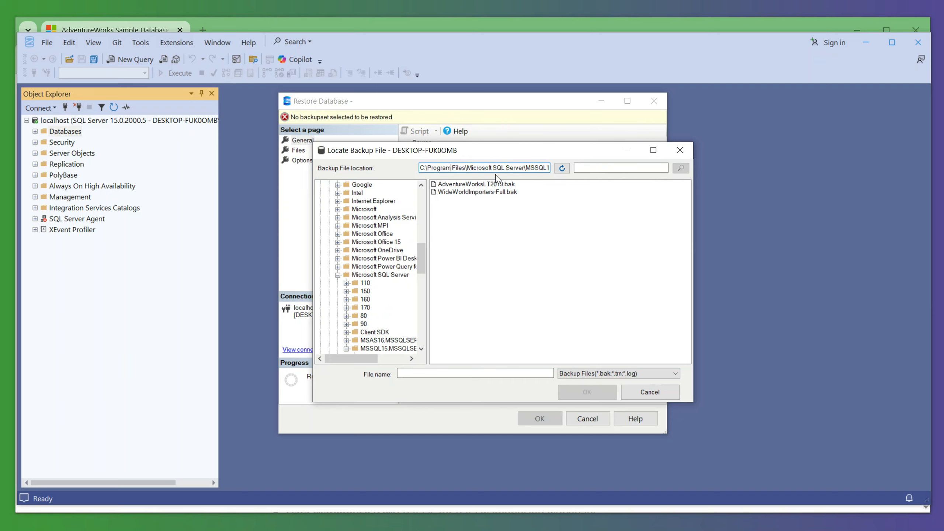
left_click_drag(516, 167, 634, 183)
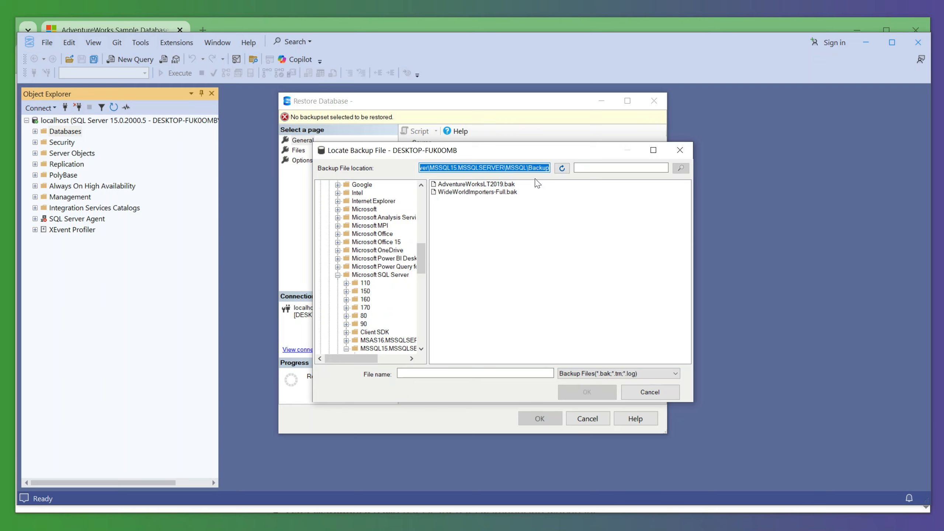
left_click(498, 185)
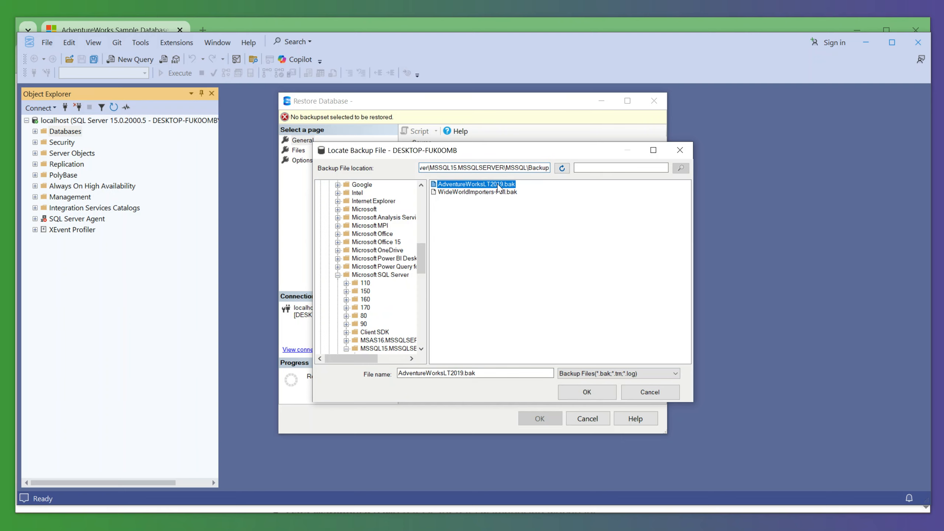
left_click(586, 393)
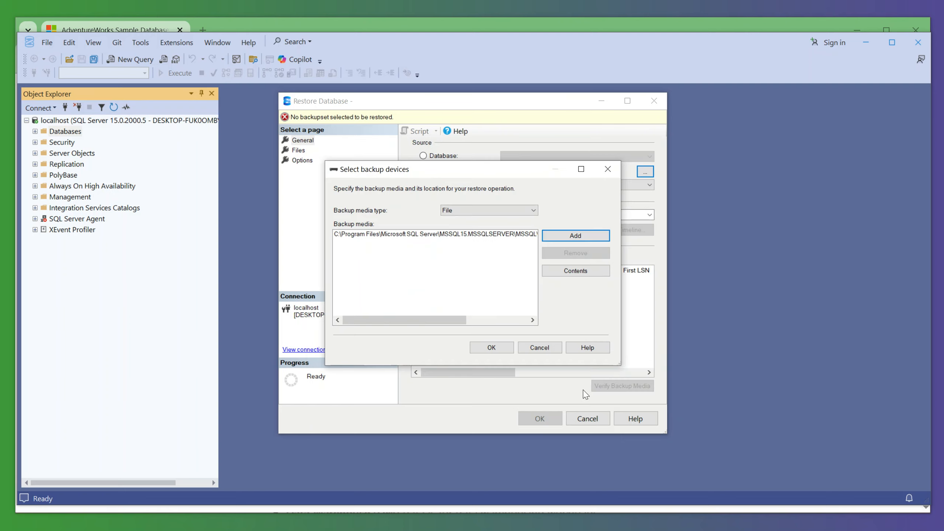
left_click(451, 235)
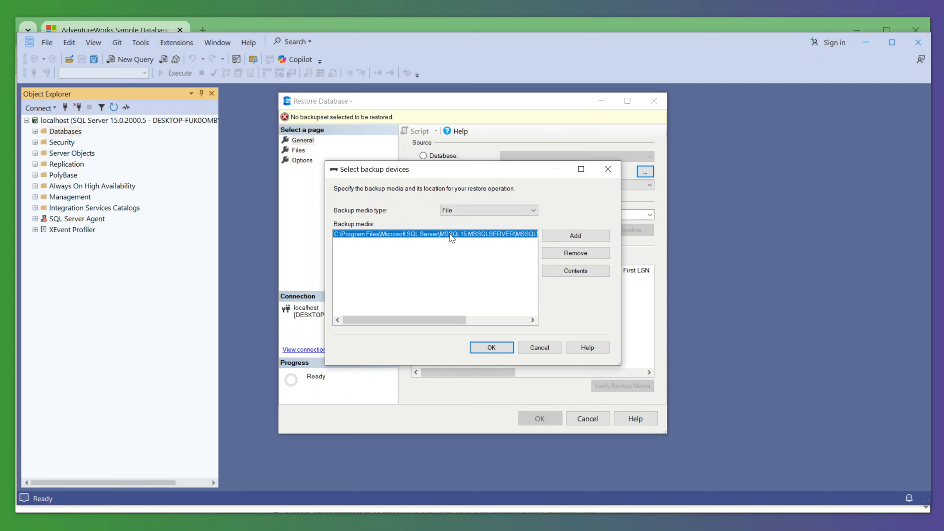
left_click(491, 348)
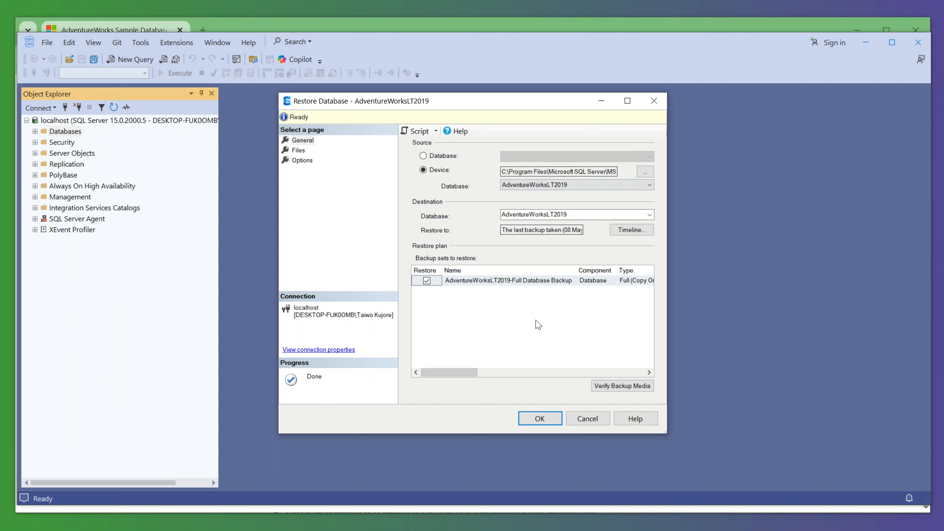
- Restore the AdventureWorksLT2019-Full Database Backup set to the AdventureWorksLT2019 destination database and dismiss the completion message
left_click(527, 281)
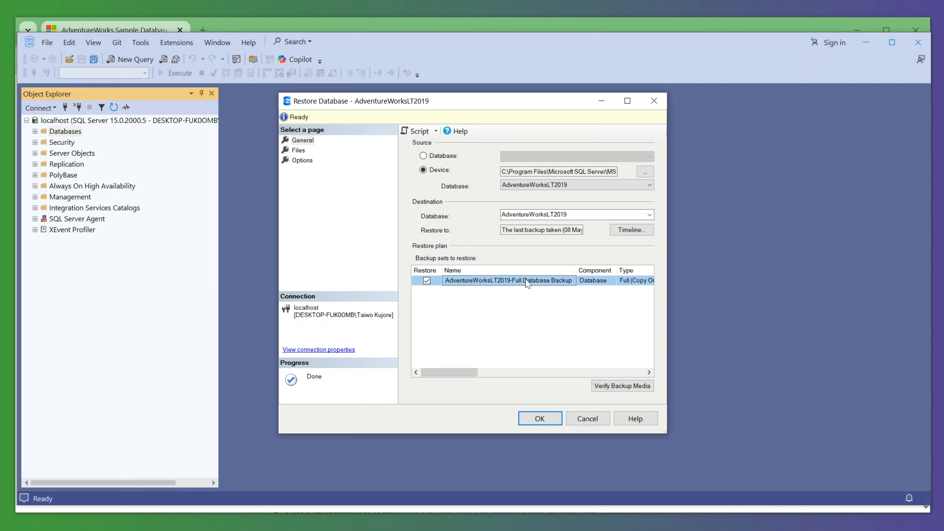
left_click(535, 420)
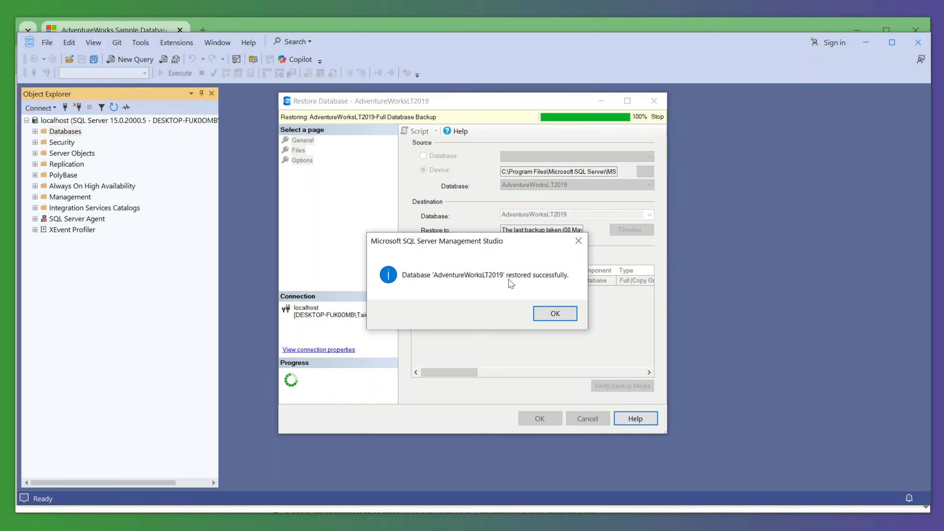
left_click(555, 315)
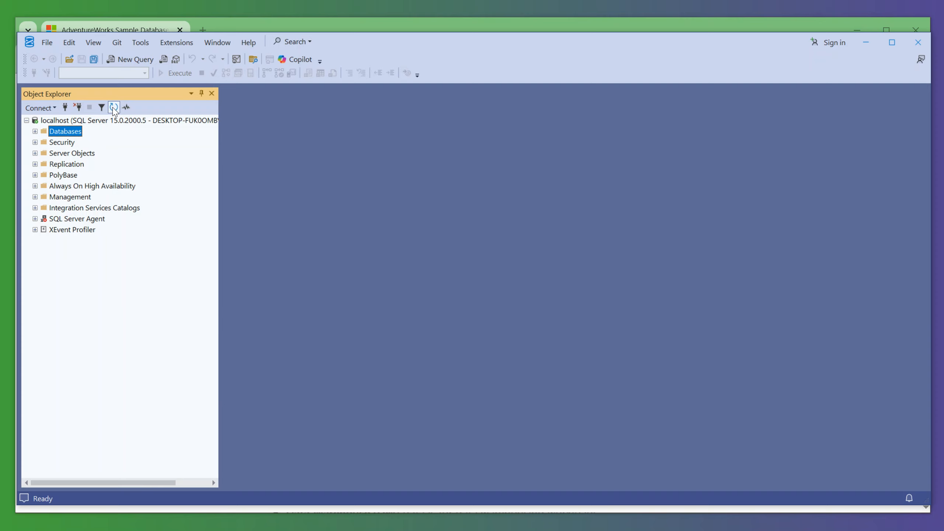
- Expand the Databases folder on localhost and the AdventureWorksLT2019 database down to its list of tables
left_click(35, 132)
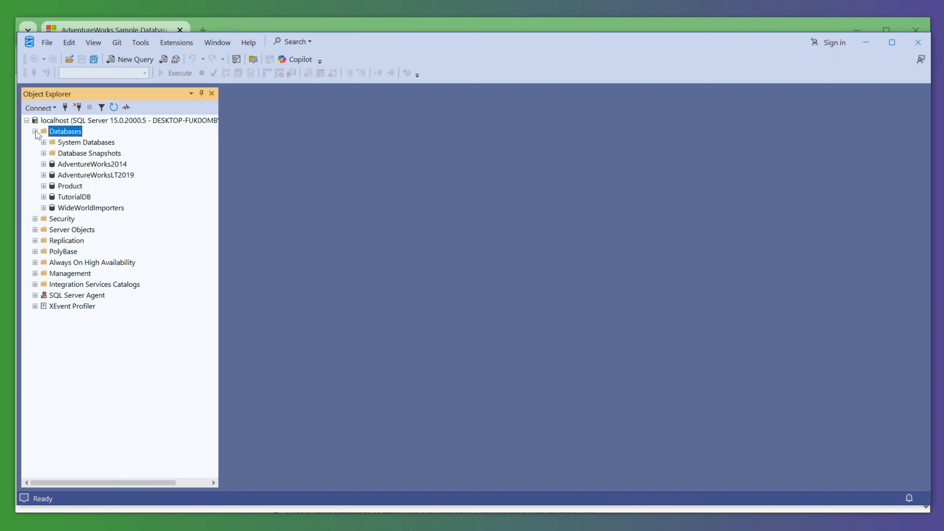
left_click(113, 175)
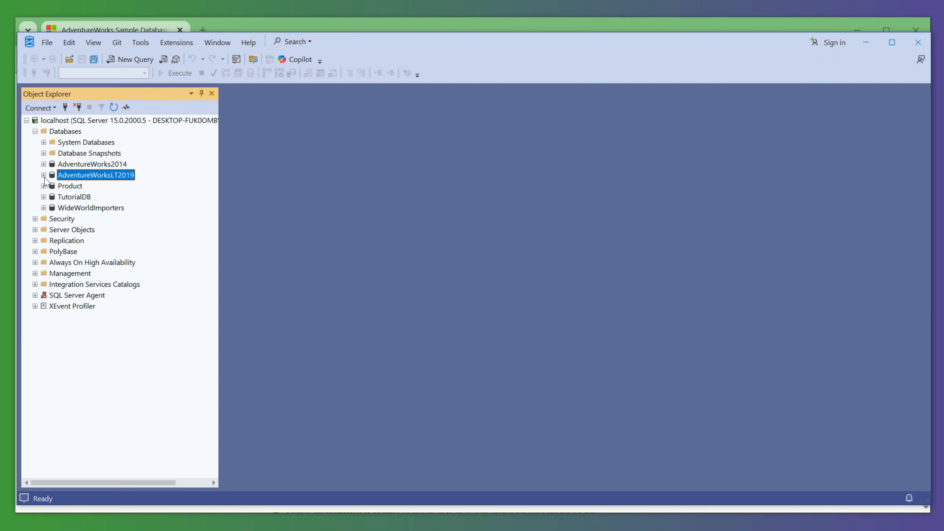
left_click(43, 175)
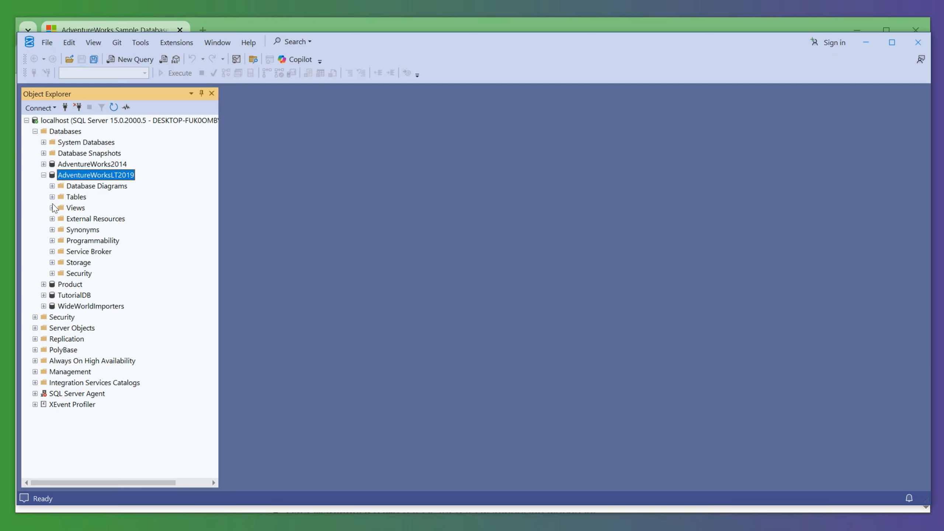
left_click(52, 197)
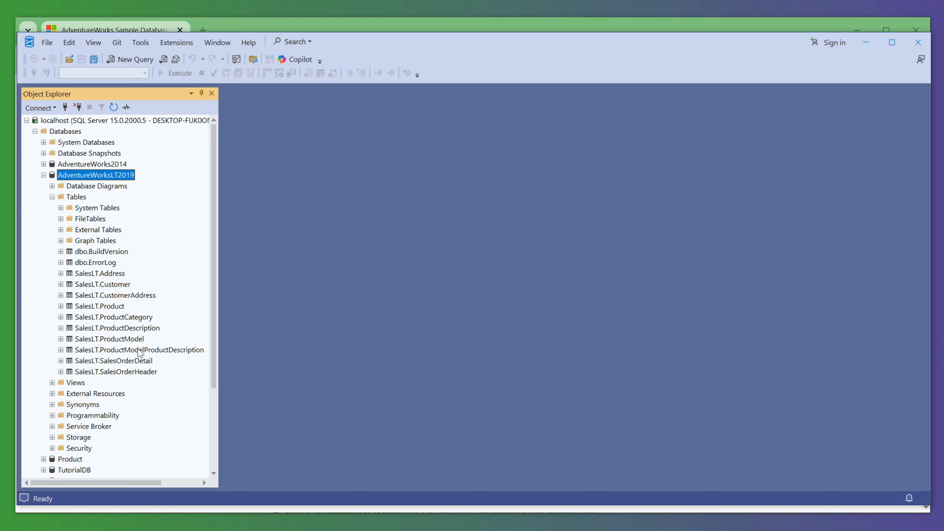
- Query the top 1000 rows of the SalesLT.Customer and SalesLT.ProductCategory tables in AdventureWorksLT2019
right_click(109, 287)
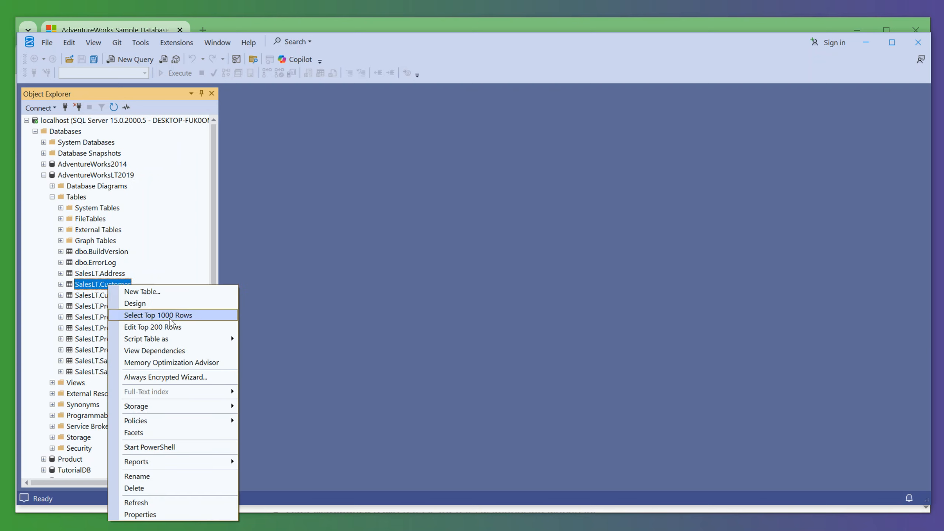
left_click(175, 319)
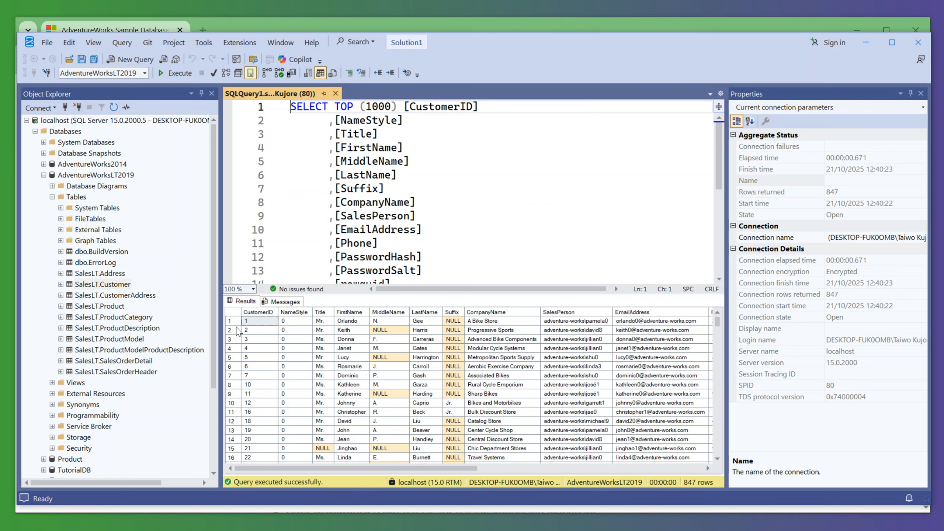
right_click(128, 319)
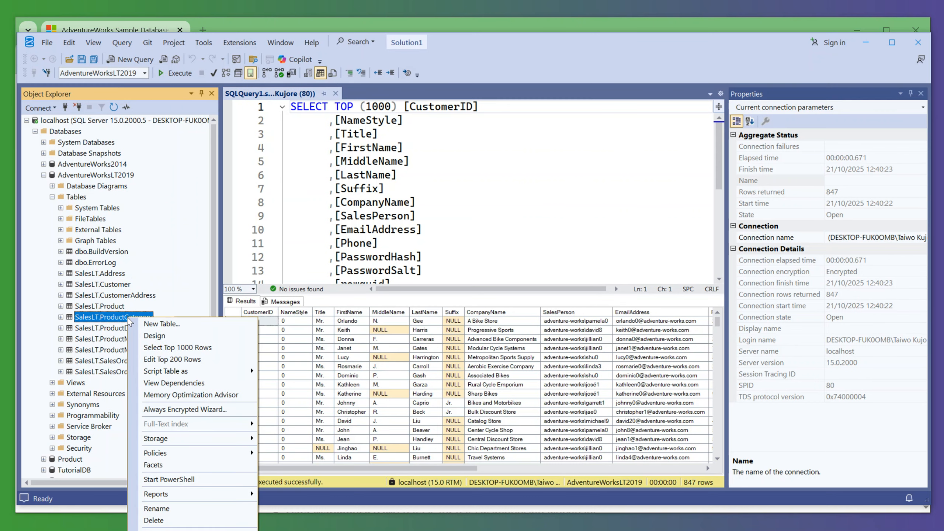
left_click(175, 347)
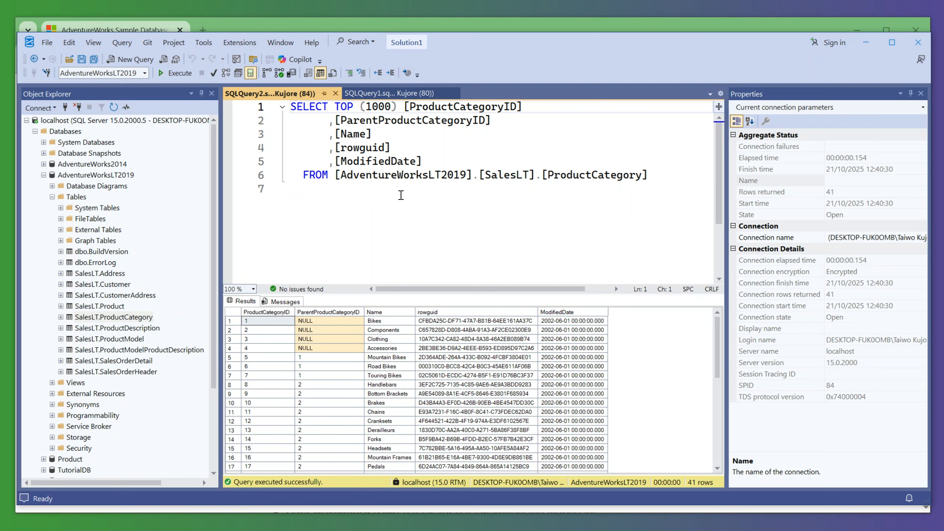
left_click(436, 178)
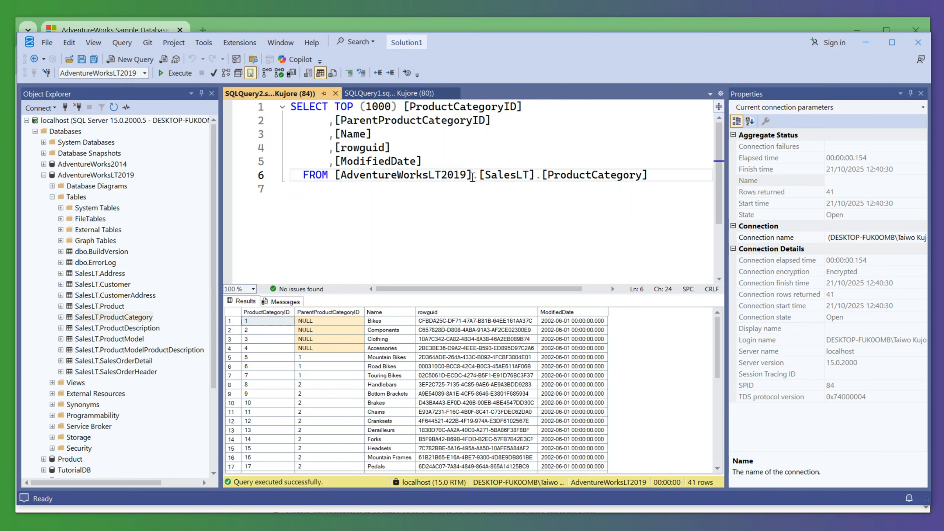